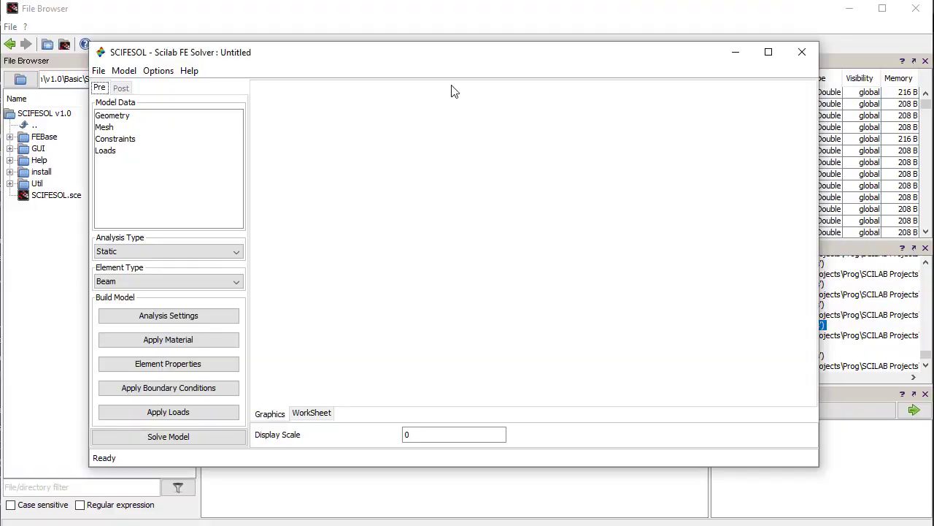
Start importing a Gmsh mesh from the File > Import menu.
drag(453, 62, 501, 76)
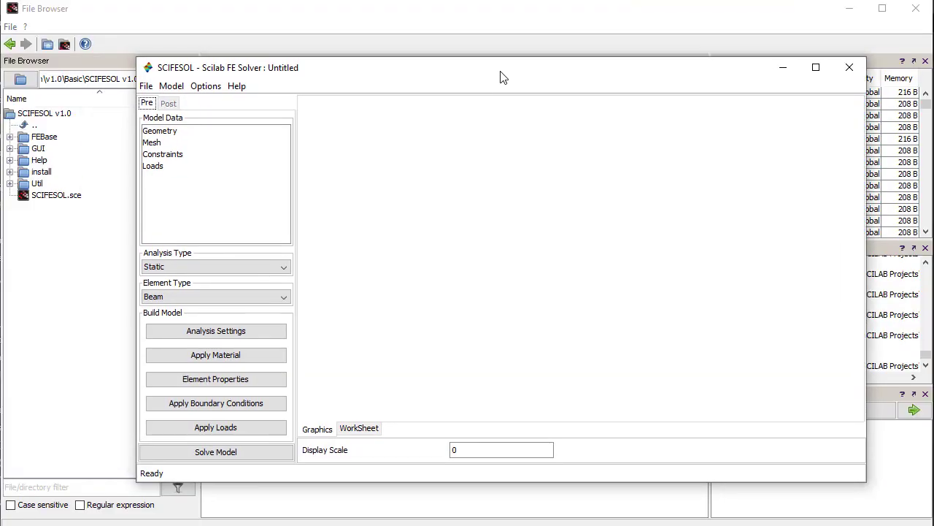
click(146, 85)
mouse_move(175, 136)
click(234, 136)
Browse Help > Tutorials > T - Static Analysis of Torque Arm > TorqueArm and select TorqueArm.m.
click(376, 197)
double_click(375, 197)
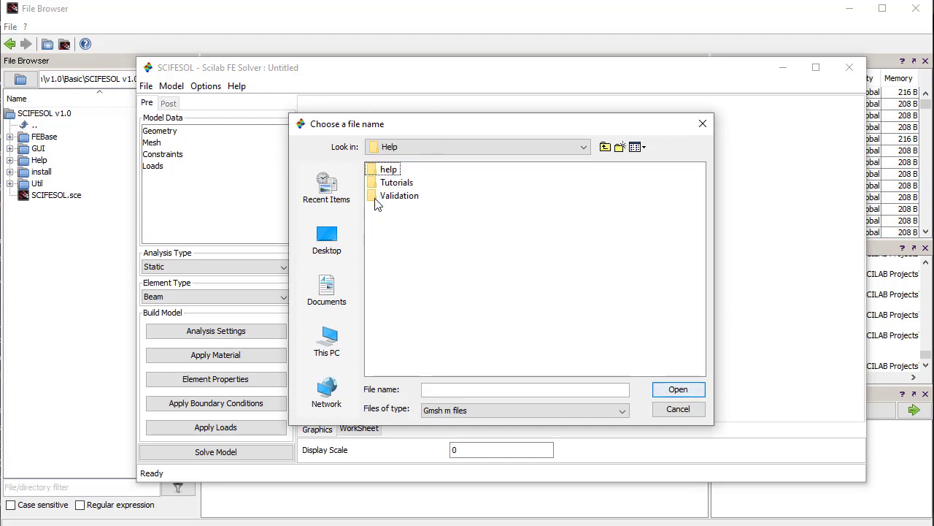
click(373, 183)
double_click(372, 183)
double_click(372, 184)
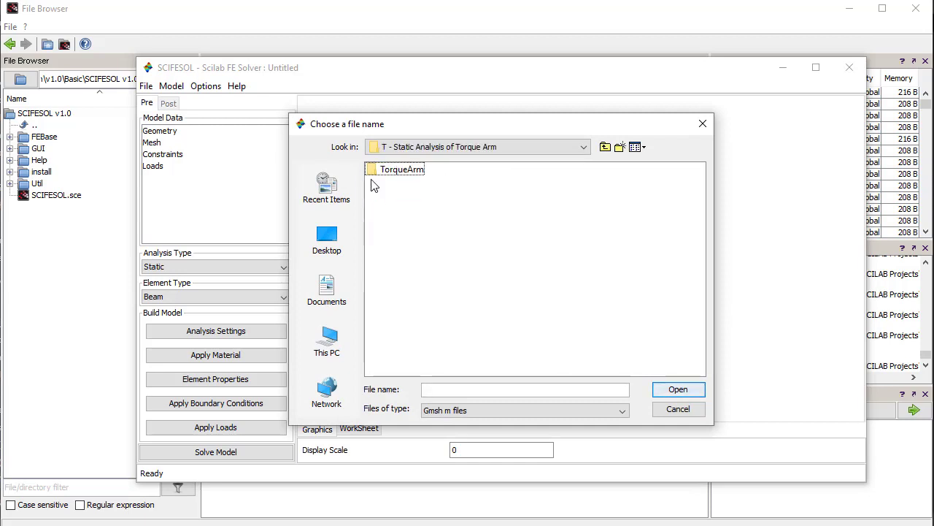
click(374, 172)
double_click(374, 172)
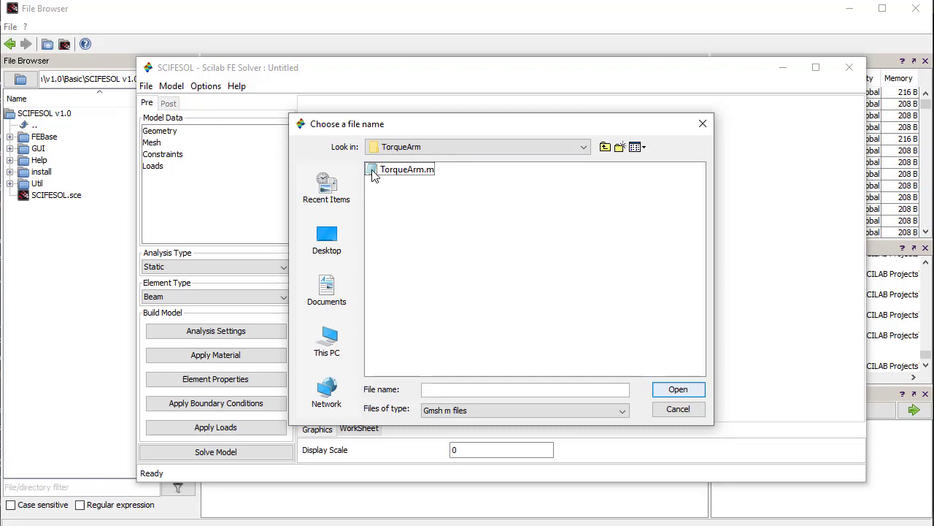
click(375, 173)
Import TorqueArm.m and view its geometry plot with boundary IDs Bid 1–24.
click(676, 393)
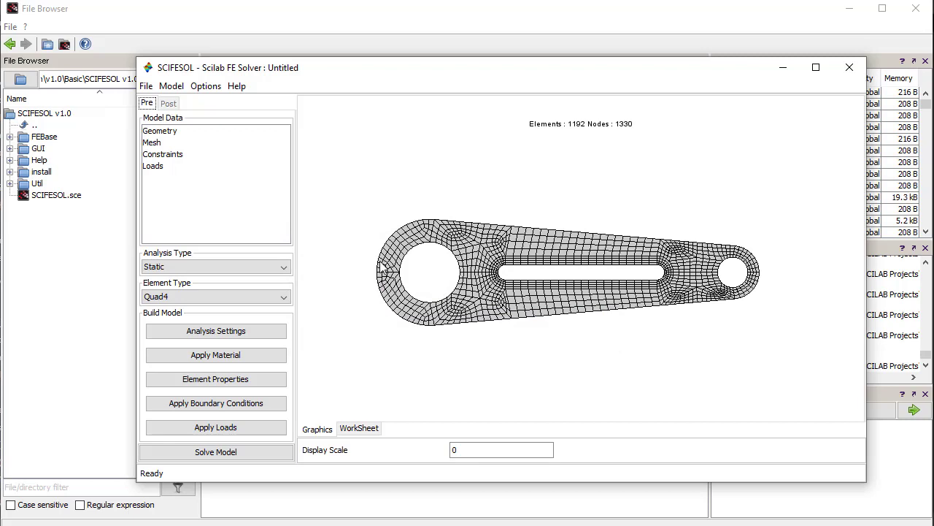
click(165, 132)
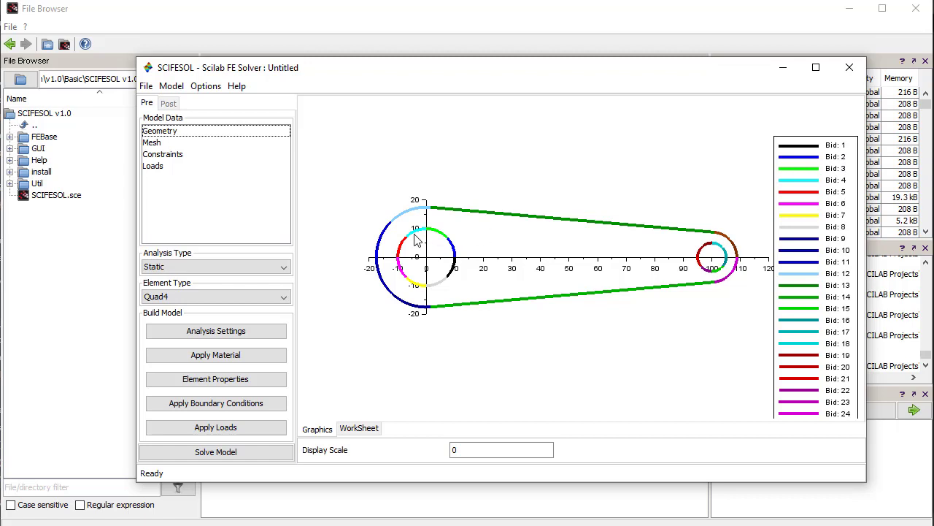
Keep Quad4 elements and Static analysis, adding one load step from 0 to 1 with 1 sub step.
click(155, 144)
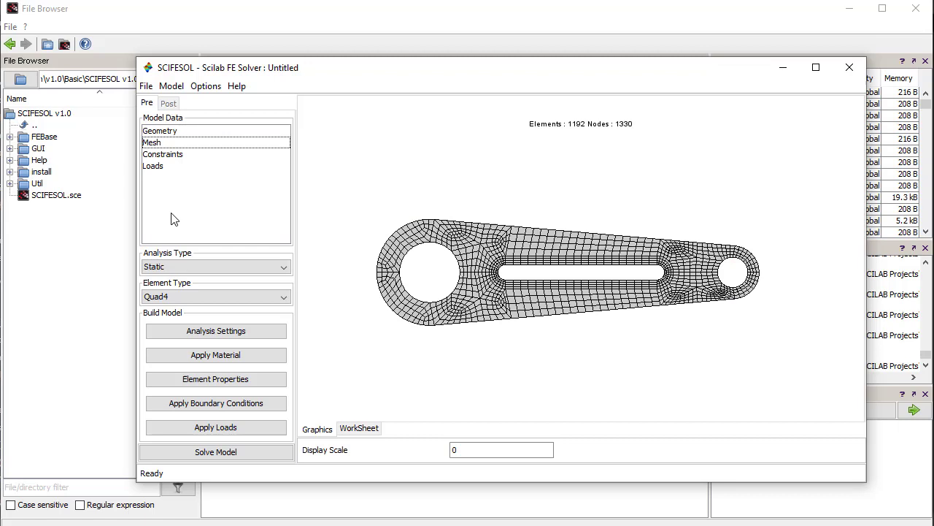
click(205, 298)
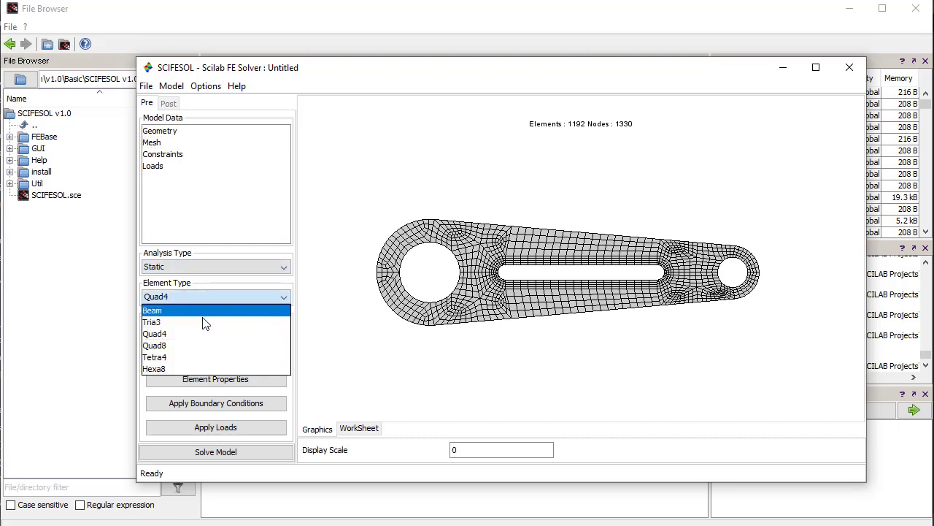
click(206, 298)
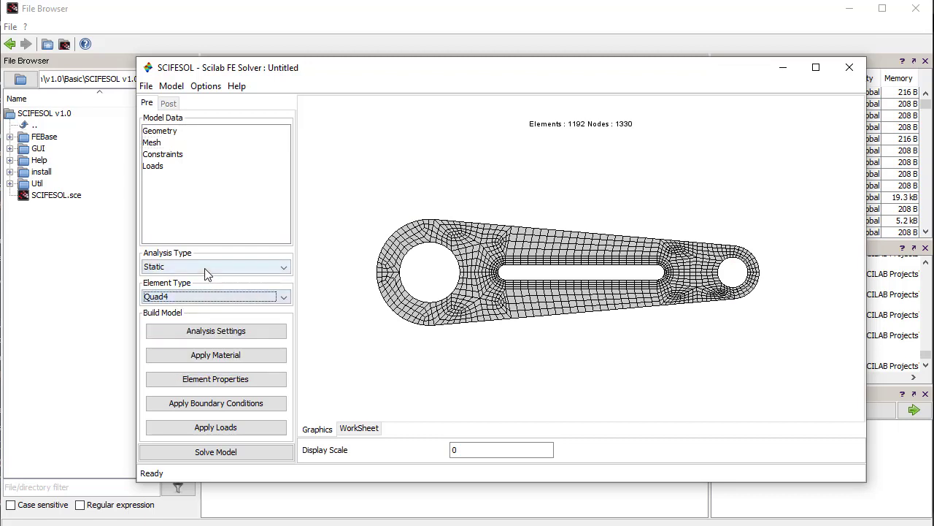
click(204, 268)
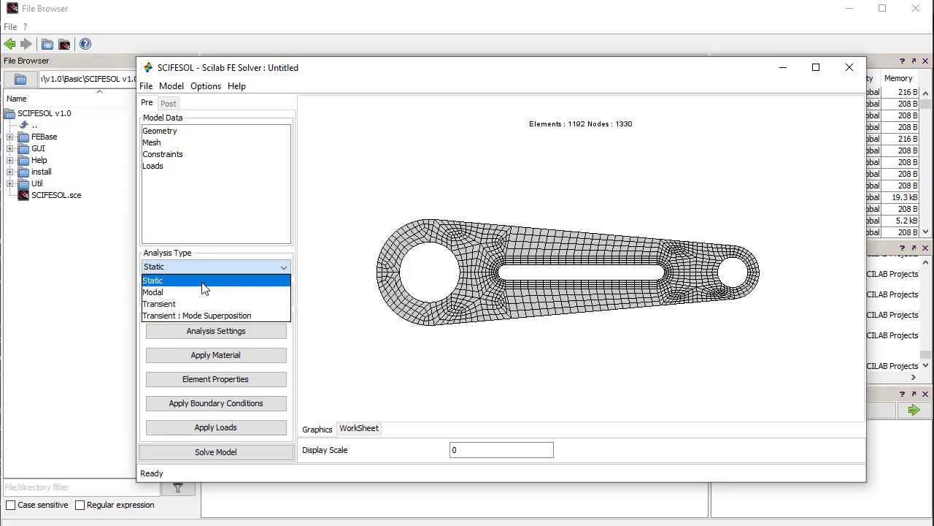
click(206, 281)
click(246, 332)
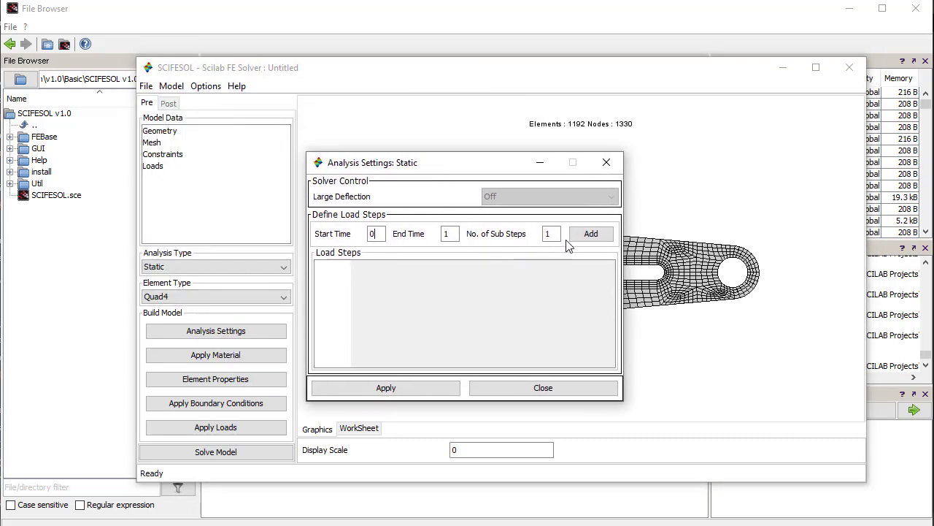
click(590, 233)
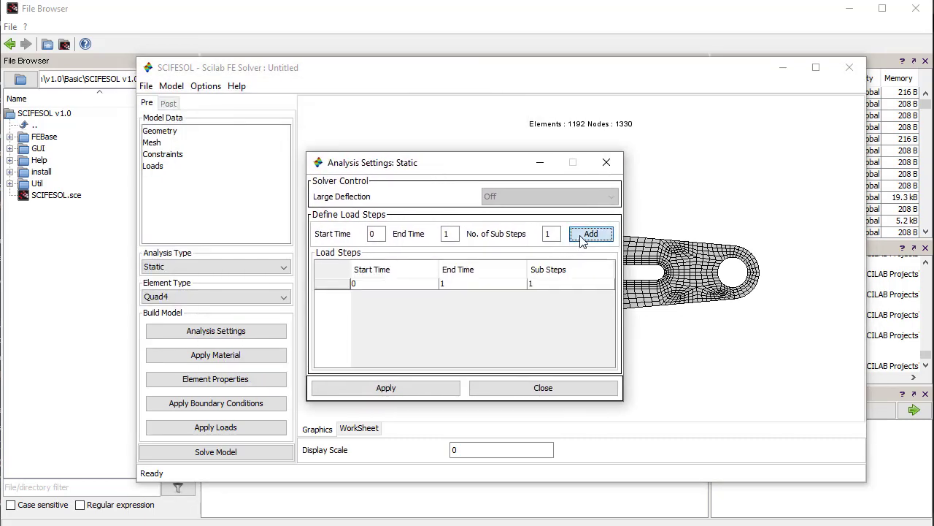
click(385, 389)
Assign Steel as the model material.
click(244, 355)
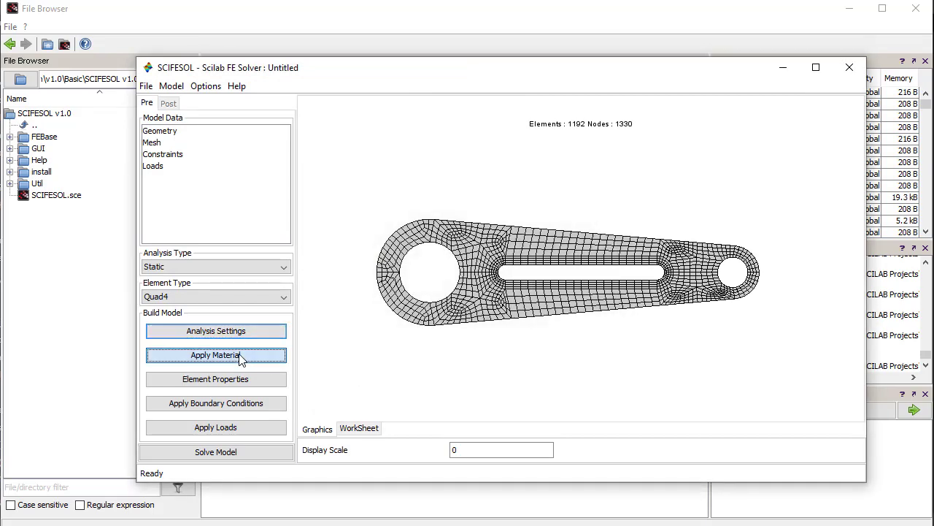
drag(346, 61, 440, 84)
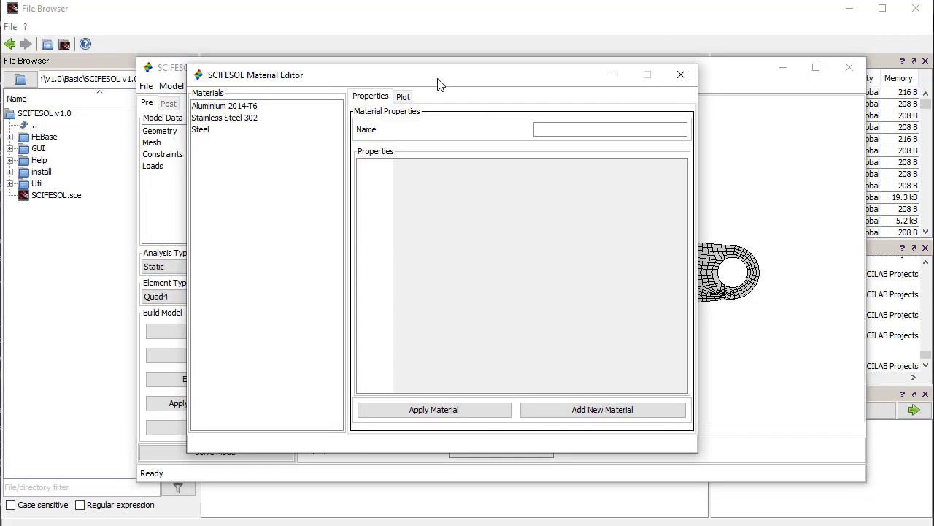
click(207, 132)
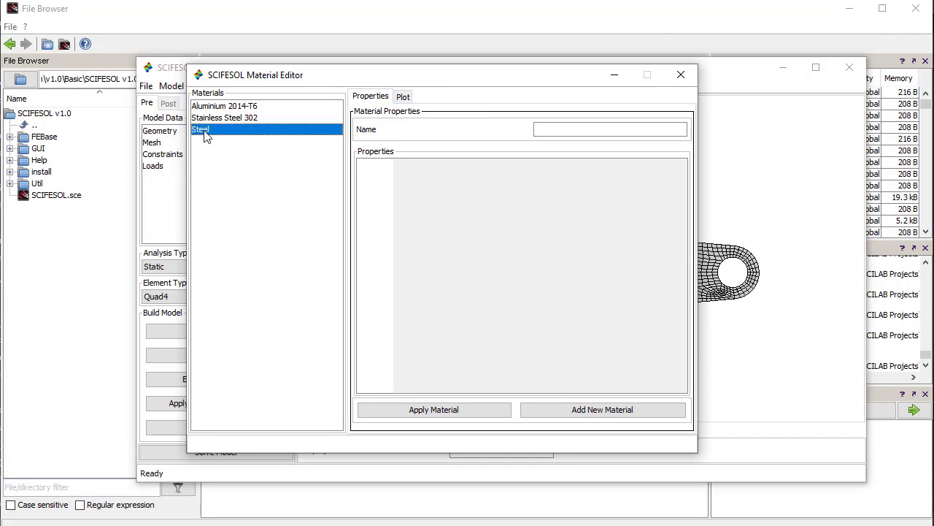
click(417, 413)
Choose Plain Stress in the 2D Behaviour dialog and apply it to the model.
click(172, 85)
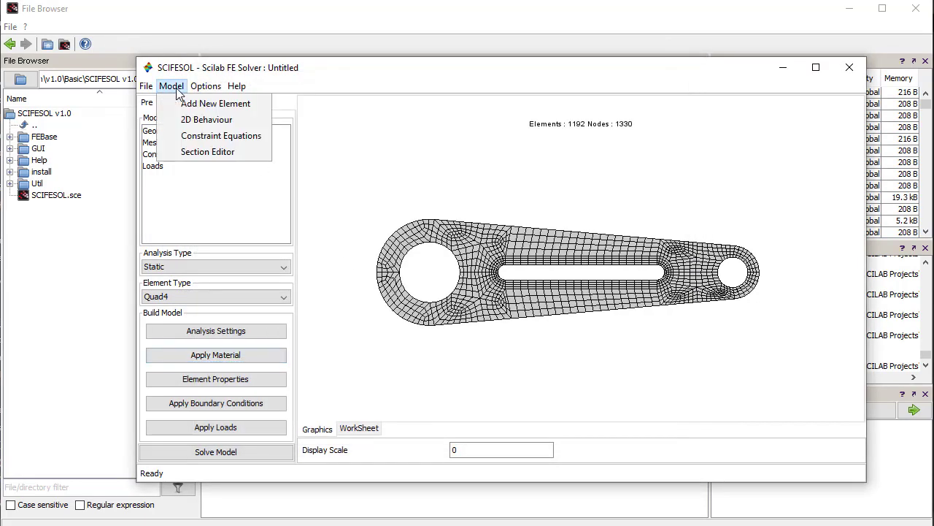
click(191, 120)
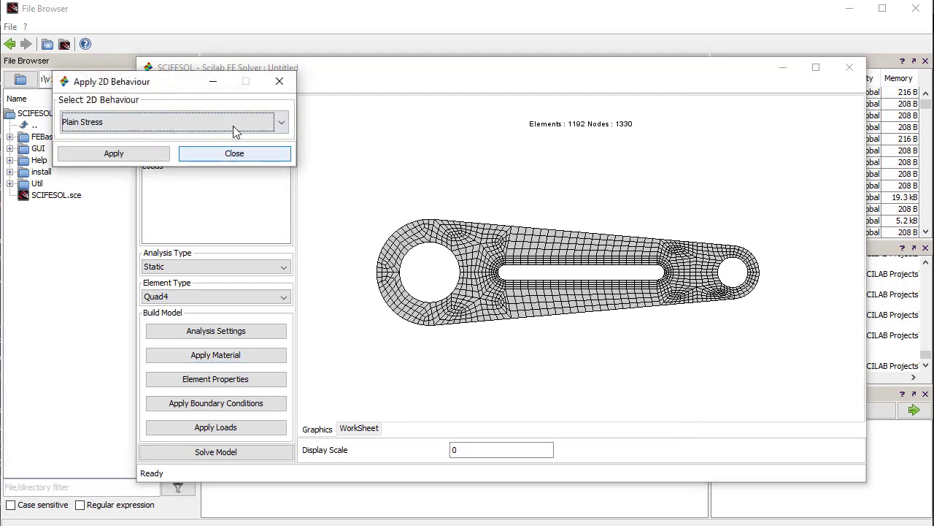
drag(163, 87, 396, 159)
click(511, 195)
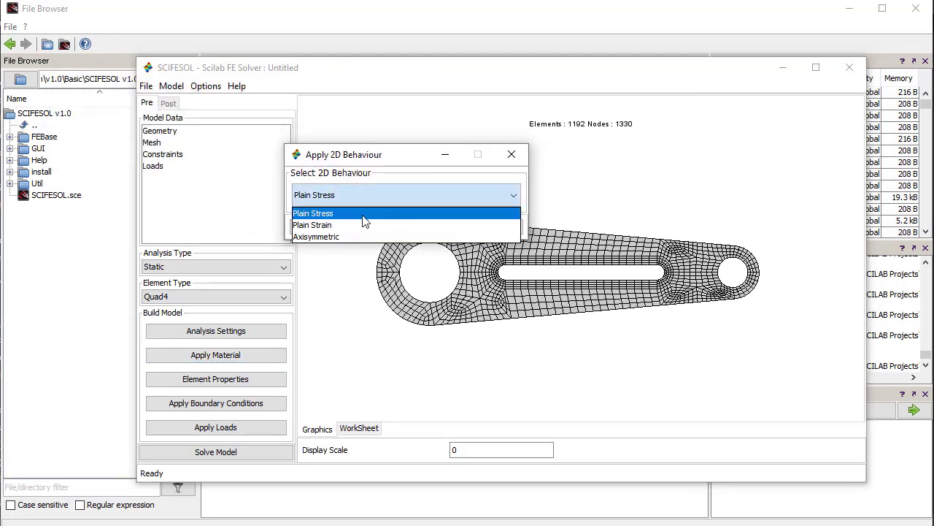
click(341, 221)
click(343, 228)
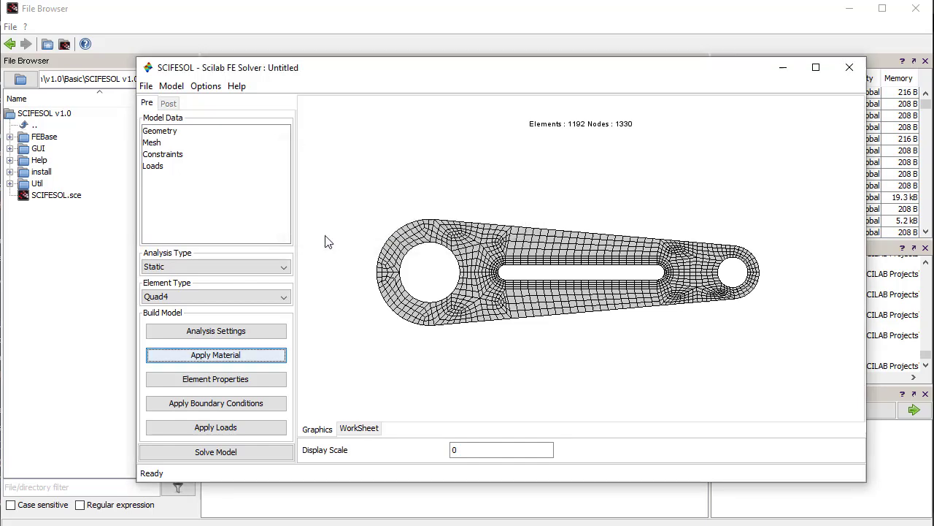
Set Quad4 element thickness to 10 with pure displacement formulation, then show the boundary-ID geometry.
click(227, 378)
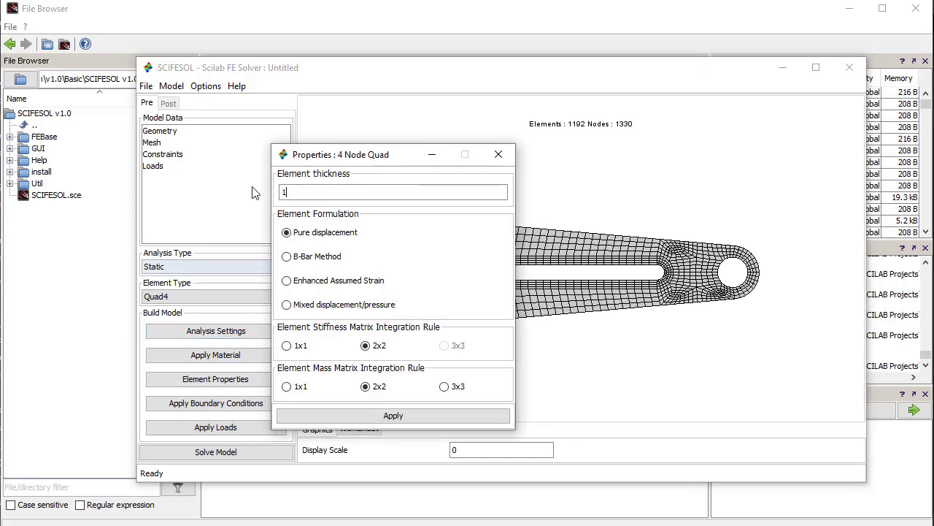
drag(335, 160, 395, 140)
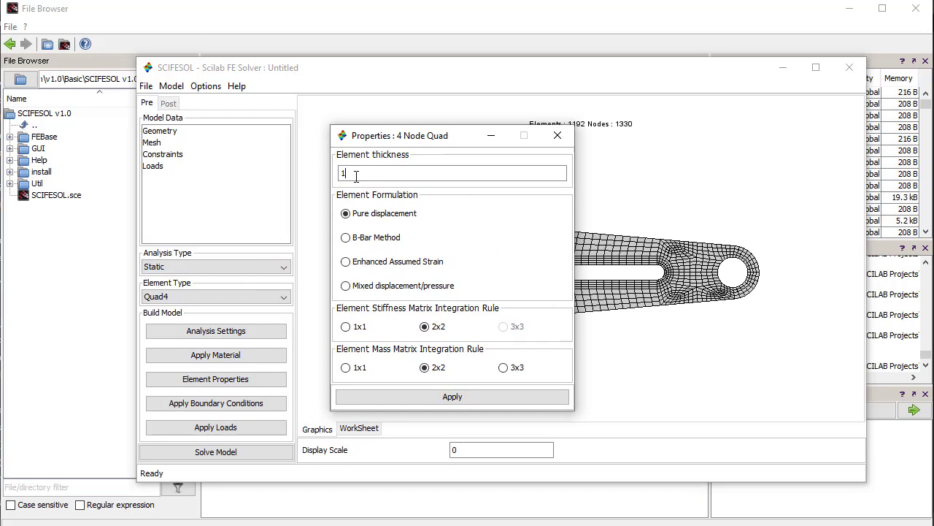
text(0)
click(371, 213)
click(434, 398)
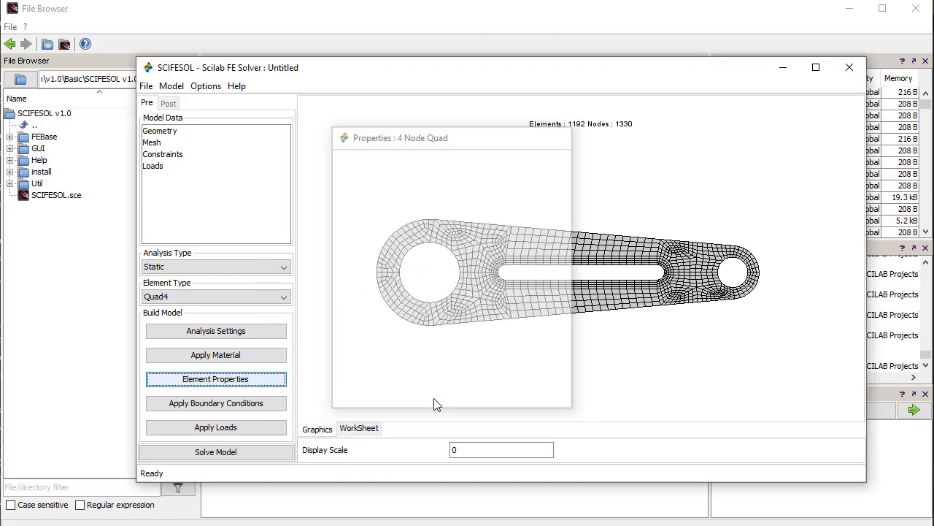
click(160, 131)
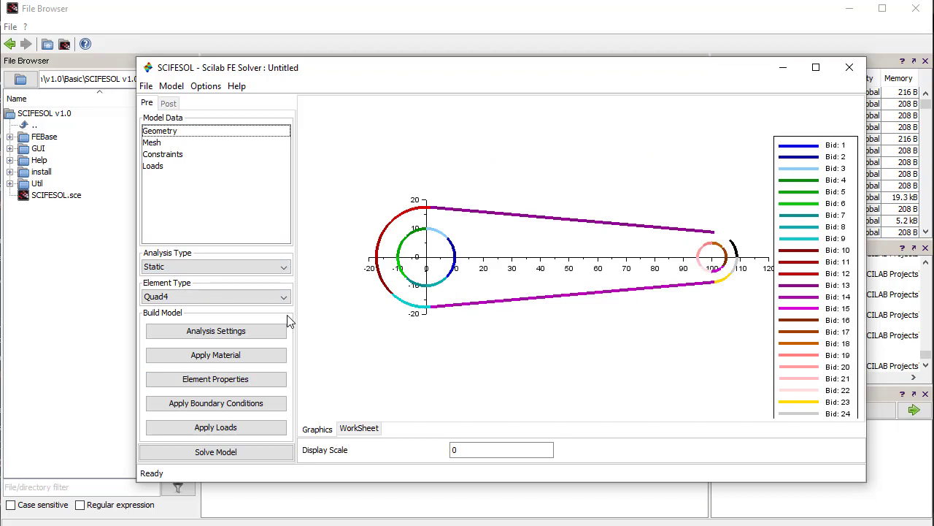
Apply a fixed support to boundary regions 1,2,3,4,5,6,7,8 and redisplay the mesh.
click(216, 403)
drag(161, 83, 210, 143)
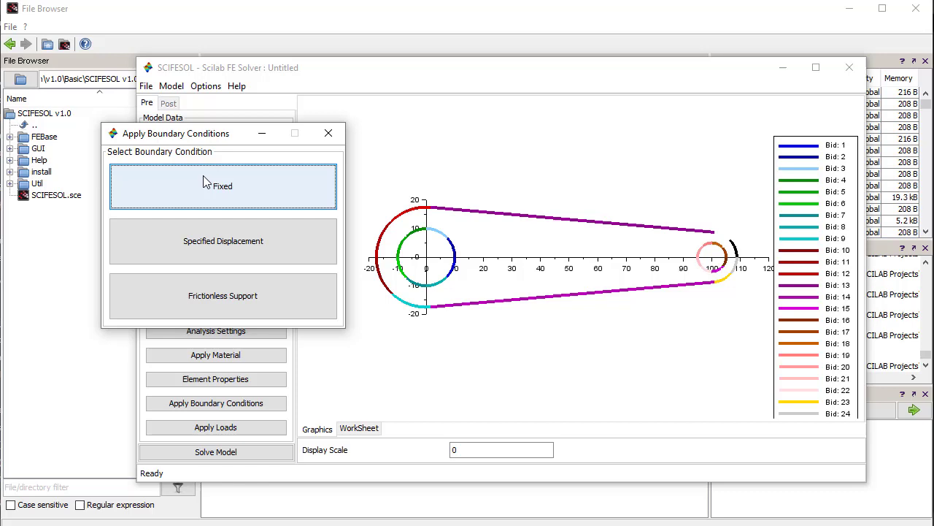
click(203, 176)
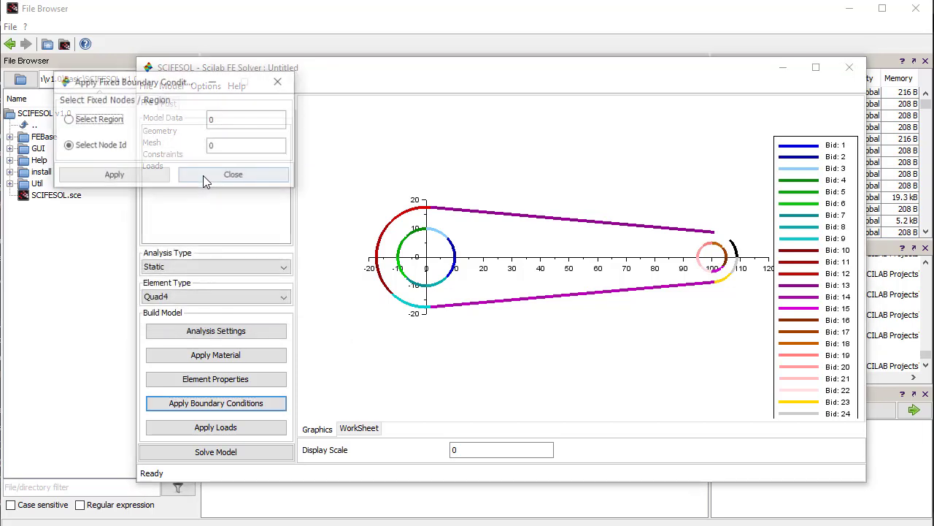
drag(188, 89, 250, 136)
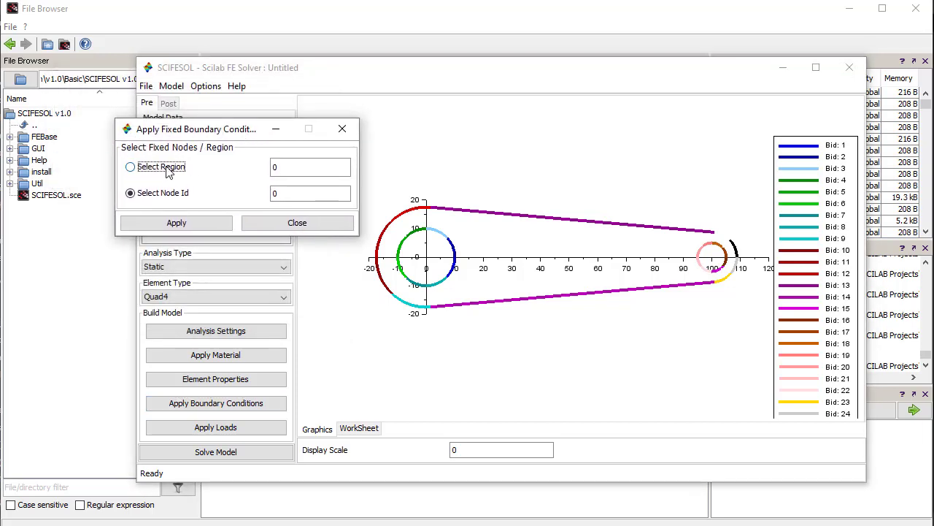
click(271, 168)
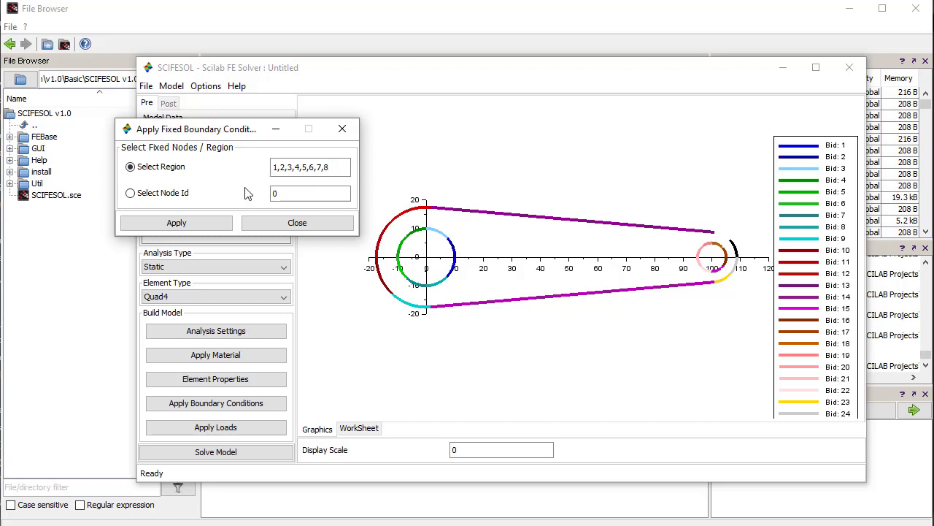
click(155, 226)
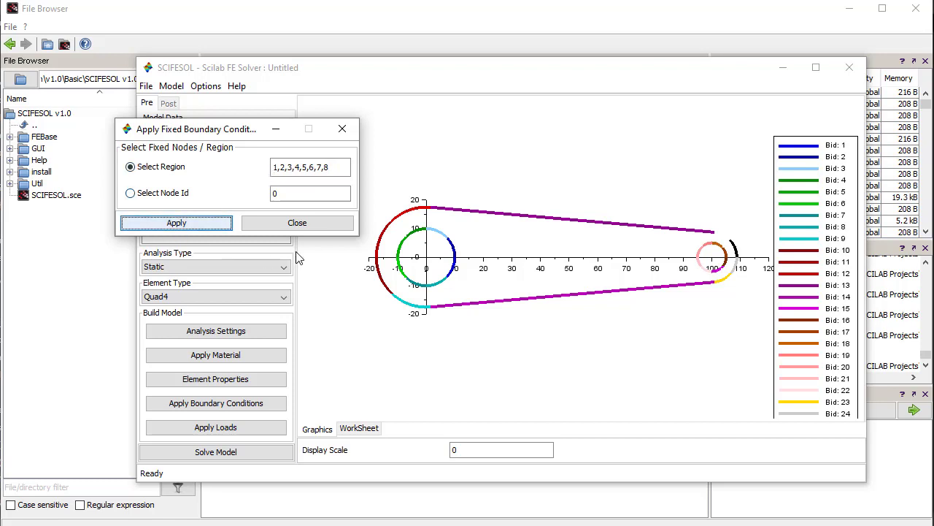
click(297, 225)
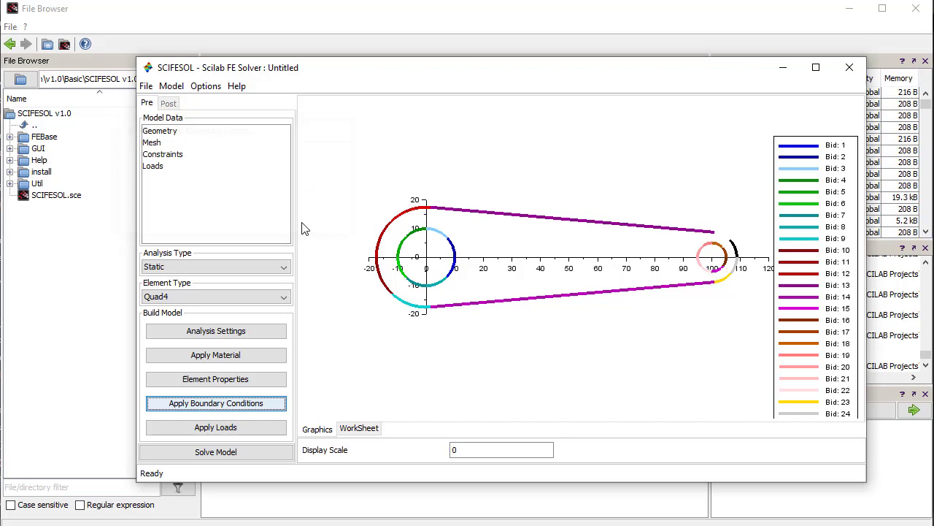
click(159, 144)
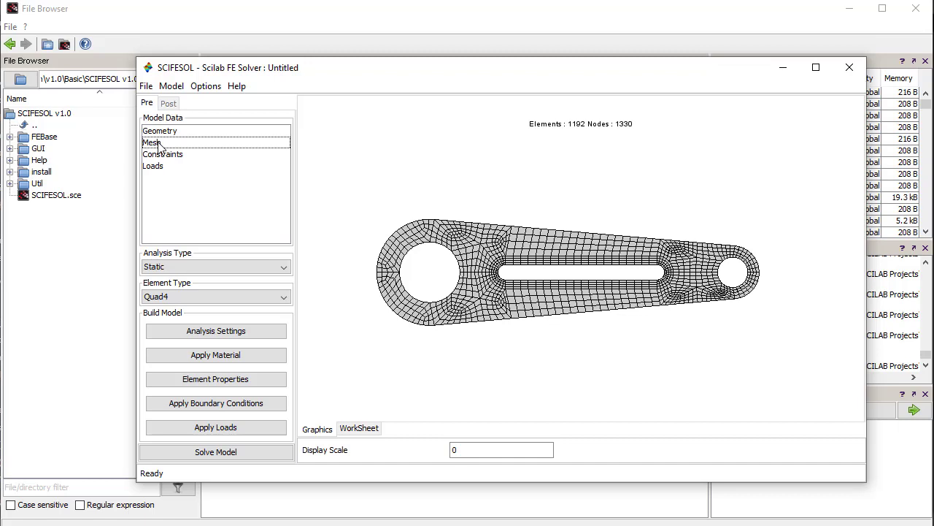
Display the fixed constraints on the mesh, then the boundary-ID geometry plot.
click(162, 156)
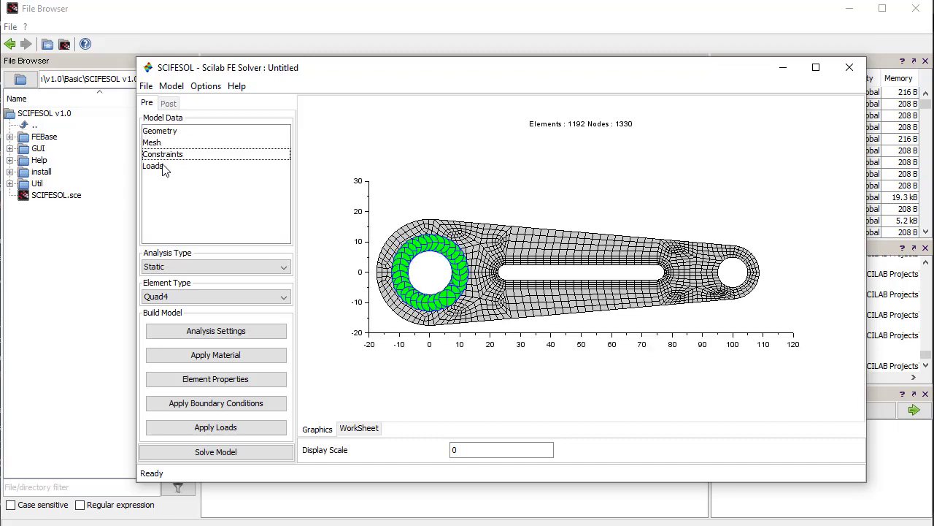
click(165, 131)
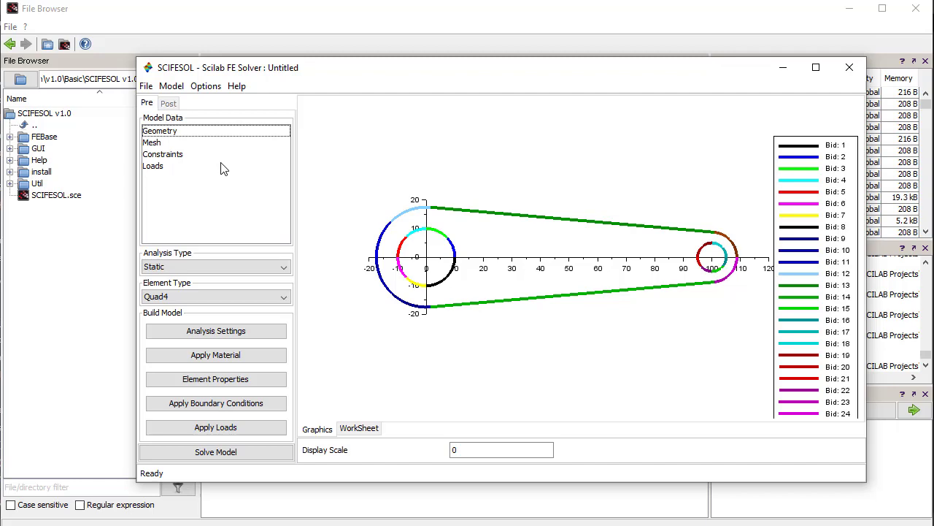
Start a Forces load applied by region, targeting boundary regions 15,22.
click(217, 427)
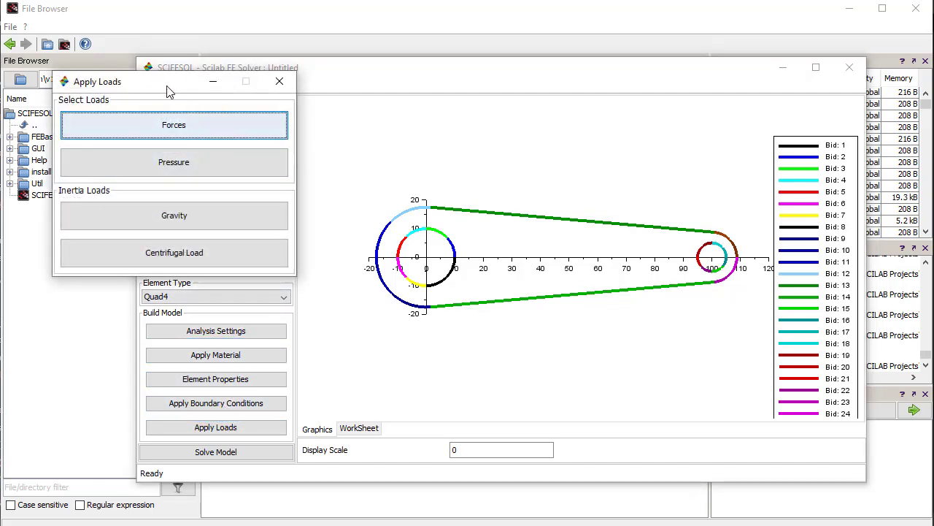
drag(167, 91, 285, 208)
click(292, 245)
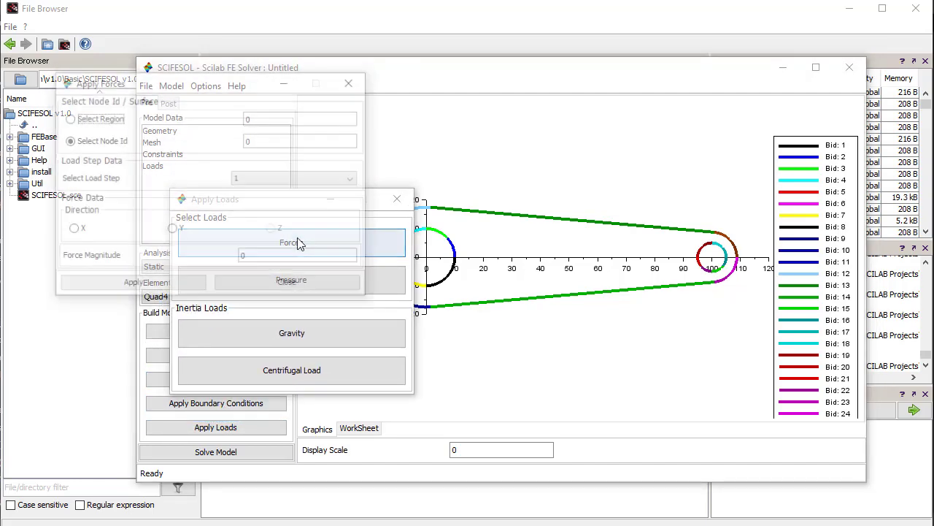
drag(115, 86, 227, 169)
click(210, 202)
drag(363, 201, 344, 201)
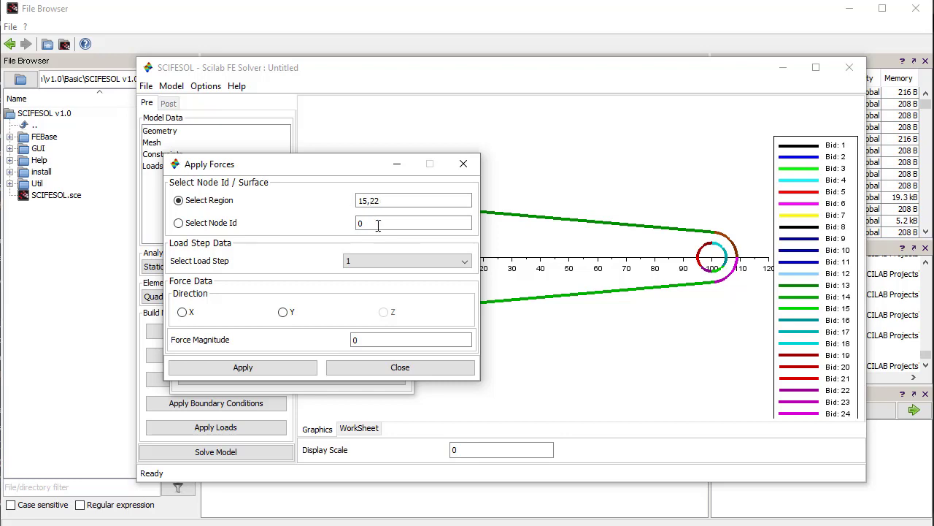
Apply a -5000 Y-direction force at load step 1, close the load windows, and show the mesh.
click(405, 261)
click(405, 261)
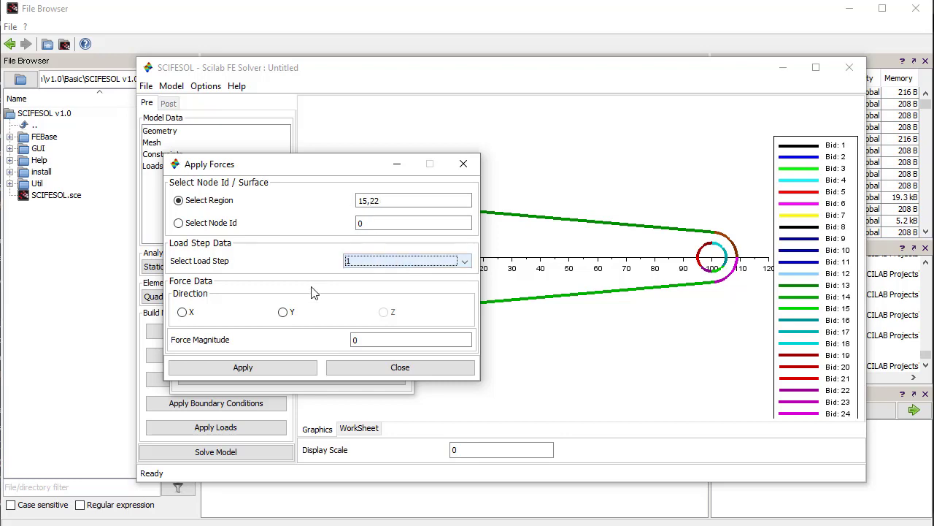
click(284, 313)
drag(362, 340, 349, 341)
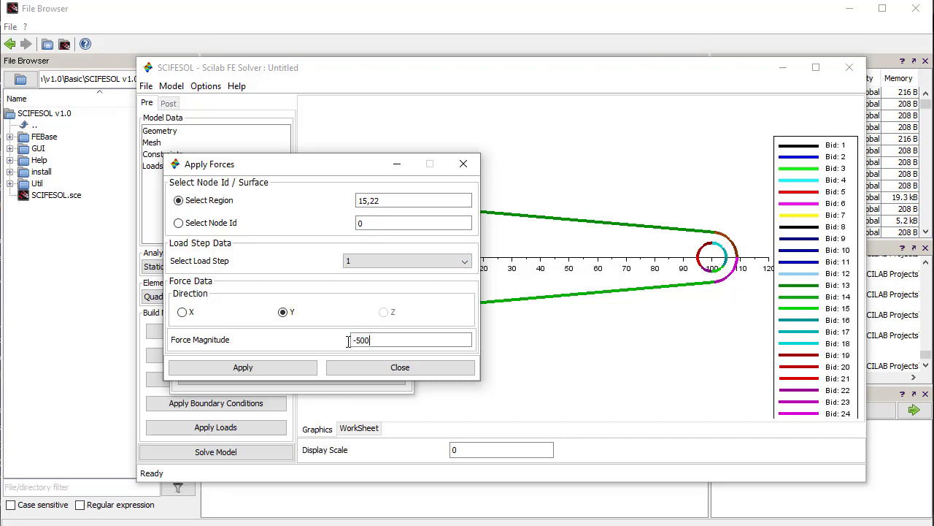
click(241, 368)
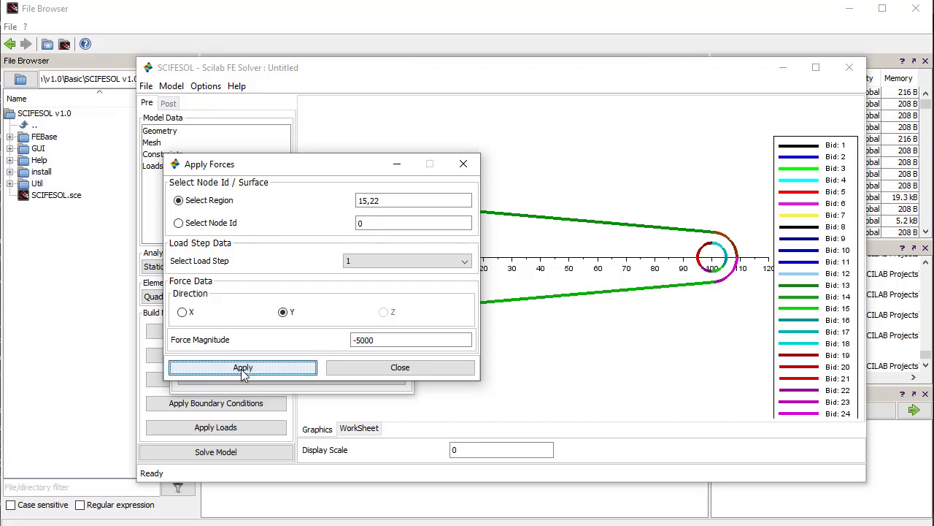
click(362, 371)
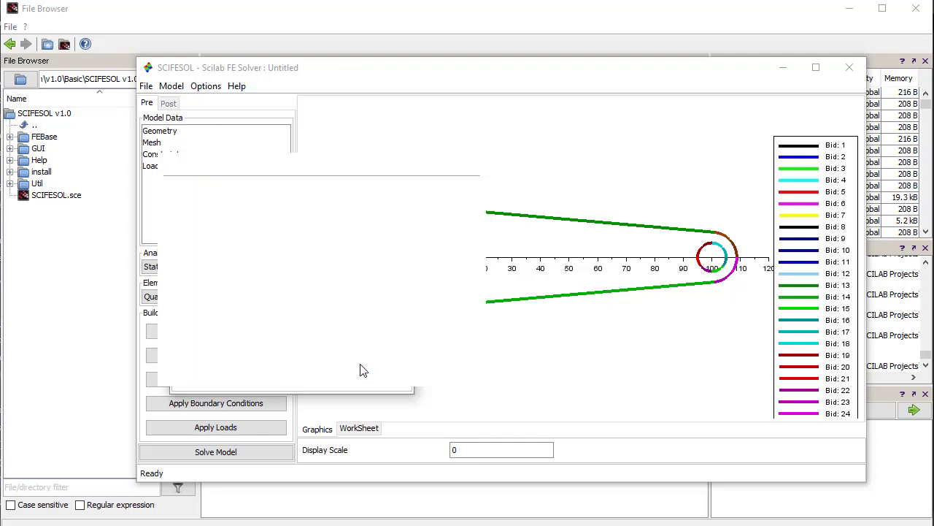
click(396, 199)
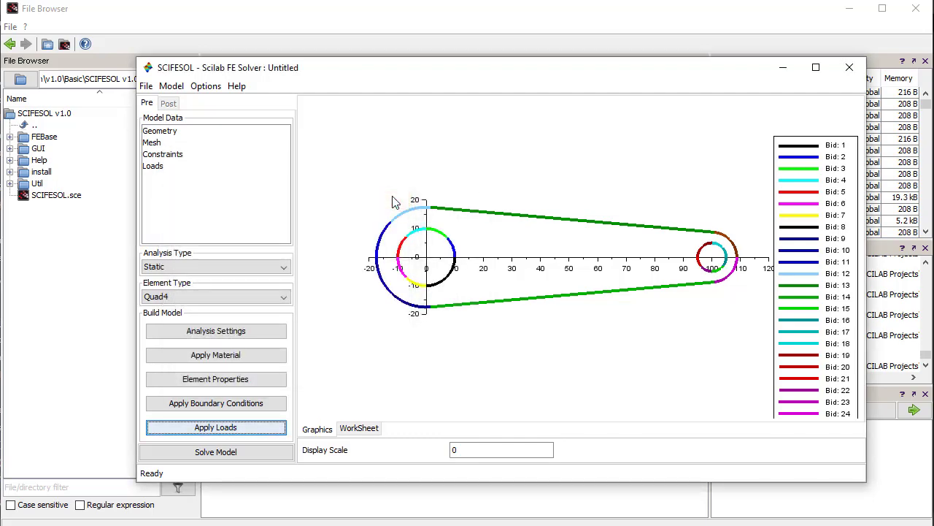
click(154, 143)
Check the constraints and applied loads on the mesh, then solve the model.
click(164, 156)
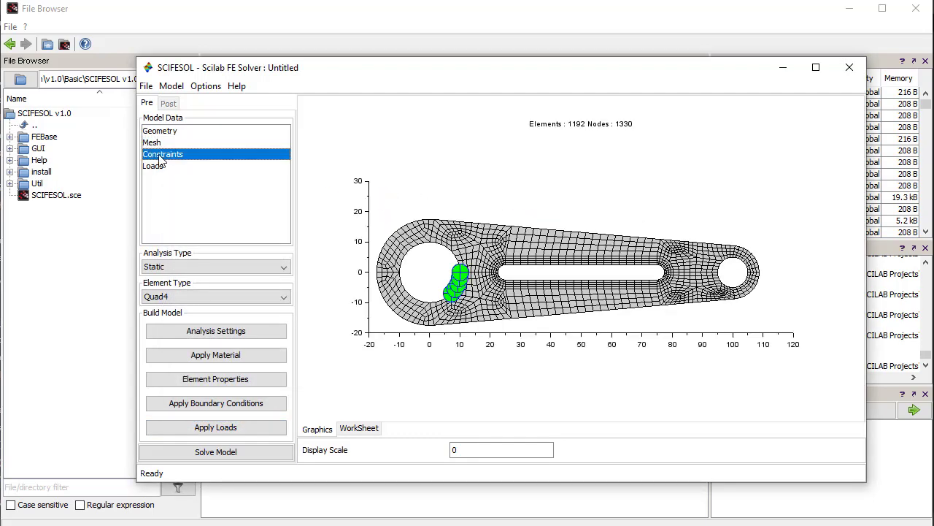
click(157, 167)
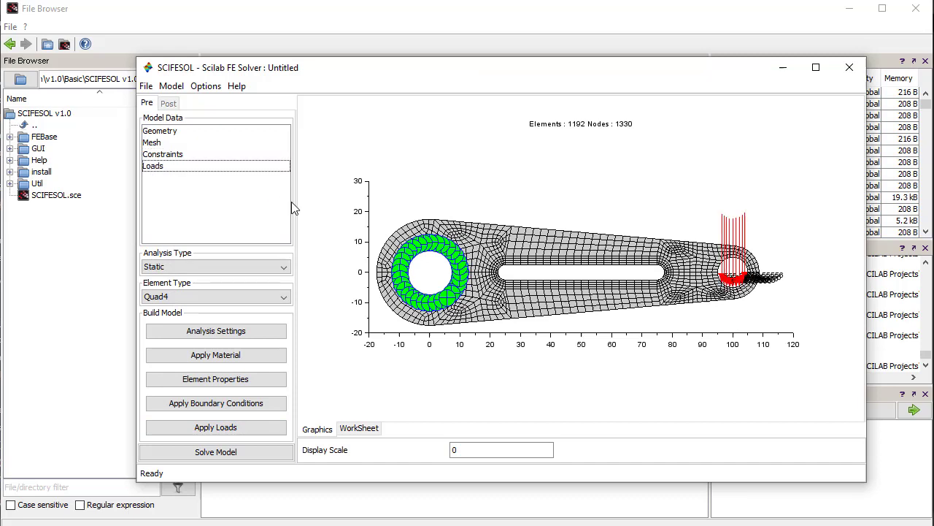
click(228, 452)
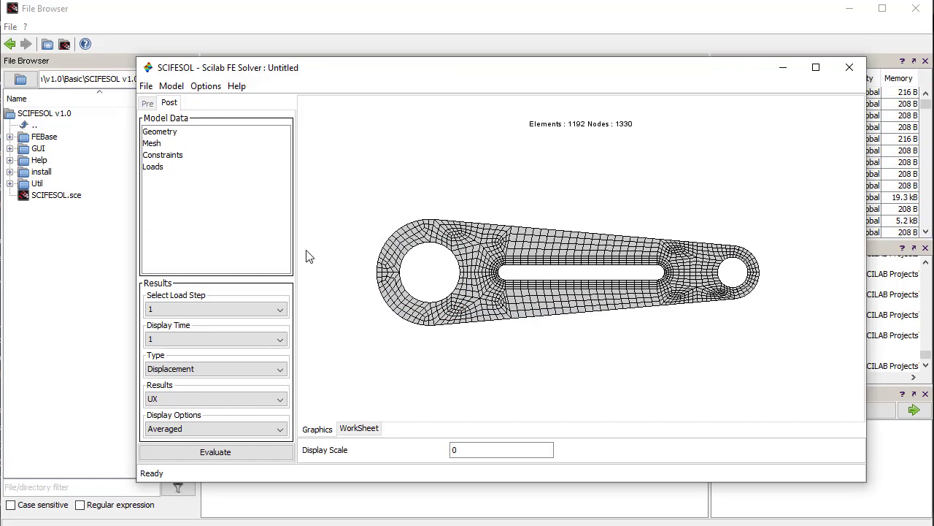
Evaluate Displacement UY contours for load step 1 at display time 1.
click(223, 315)
click(223, 324)
click(231, 340)
click(234, 354)
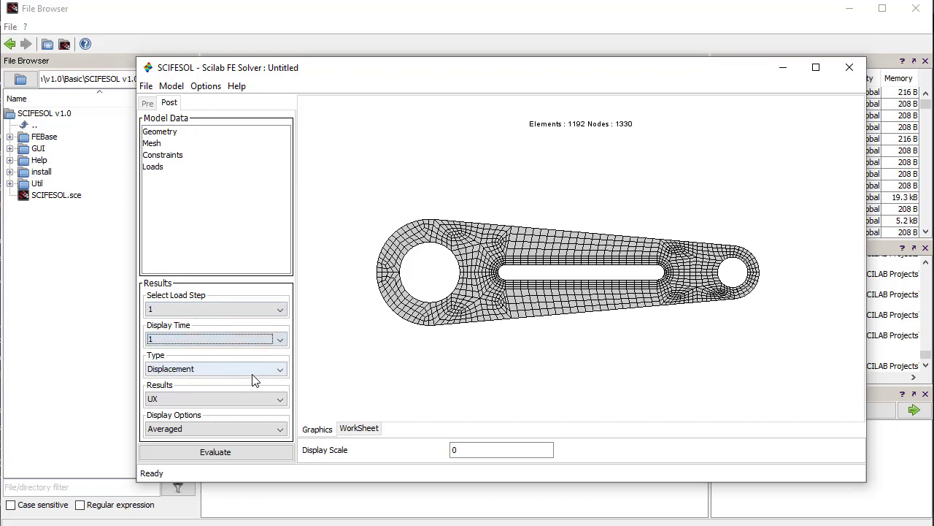
click(252, 373)
click(219, 383)
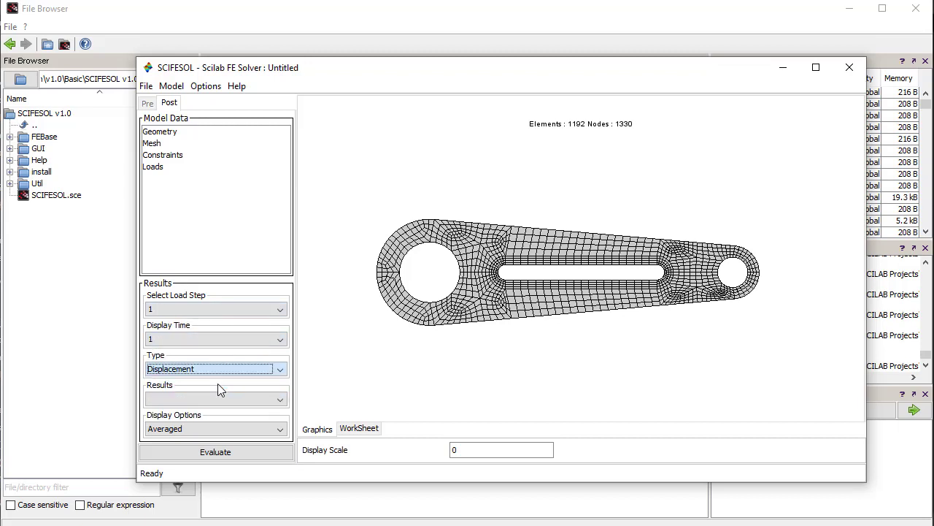
click(265, 401)
click(240, 425)
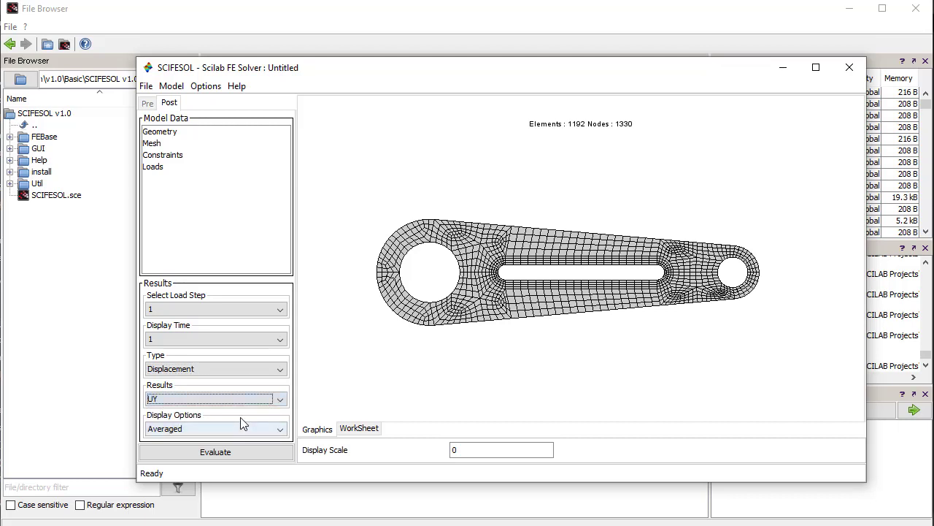
click(227, 454)
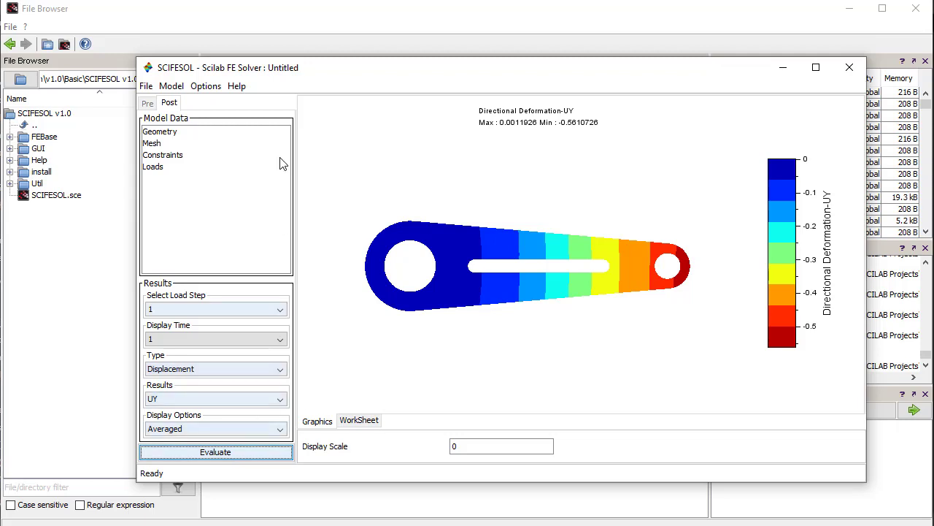
Overlay the element mesh lines on the UY contour plot.
click(206, 86)
mouse_move(223, 109)
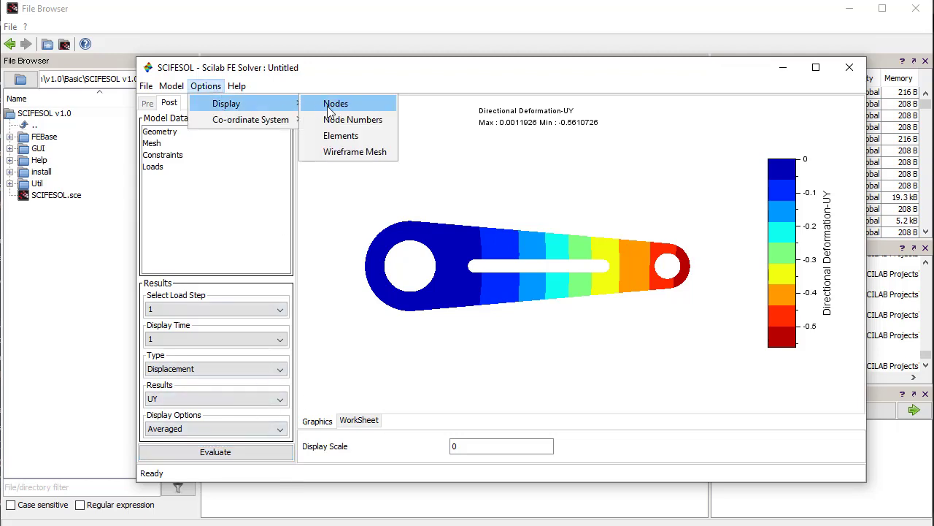
click(341, 137)
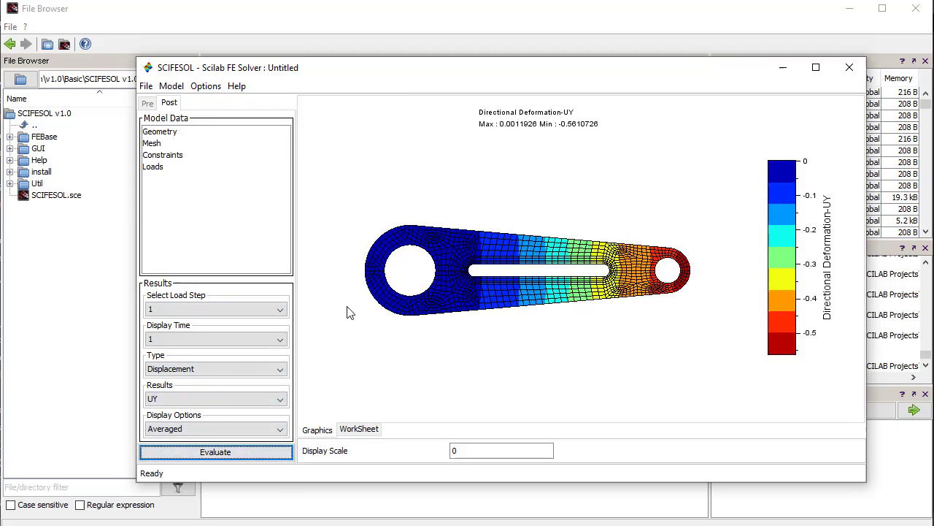
Plot the averaged SX normal stress contours on the torque arm.
click(204, 370)
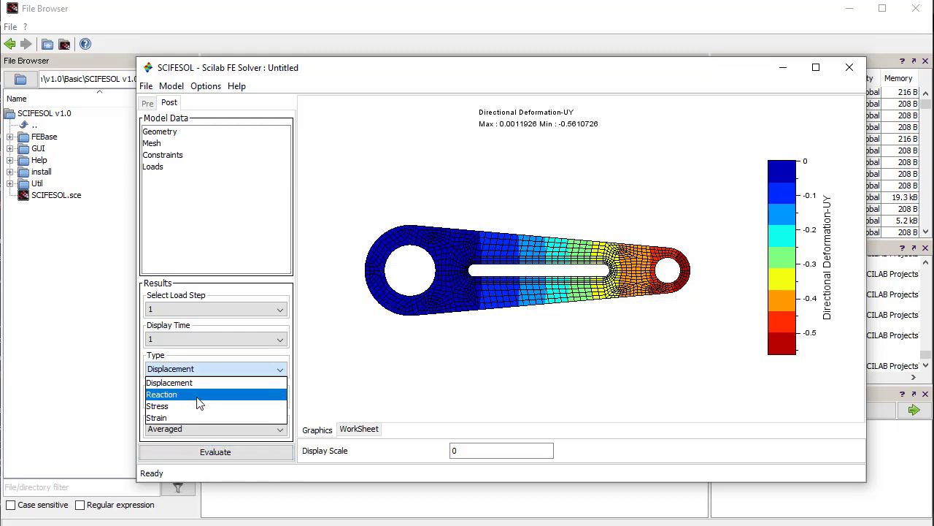
click(194, 406)
click(190, 401)
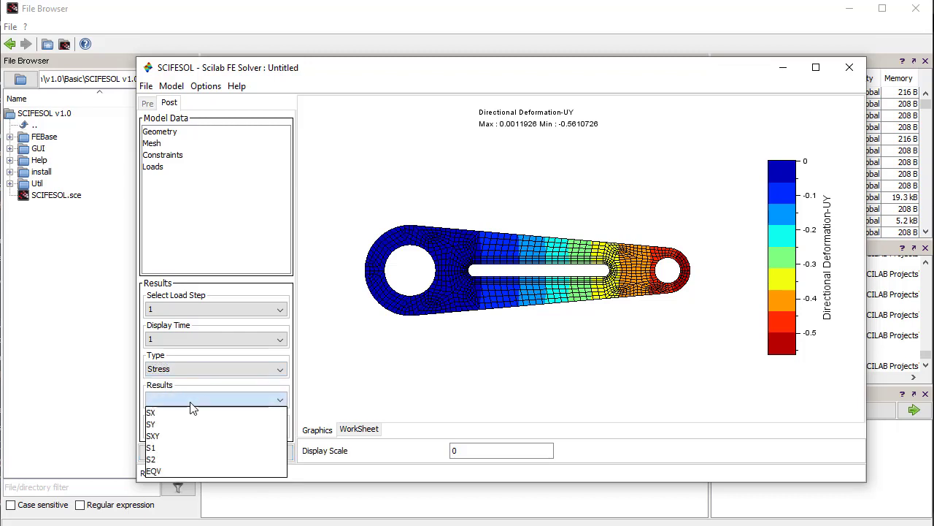
click(185, 414)
click(207, 454)
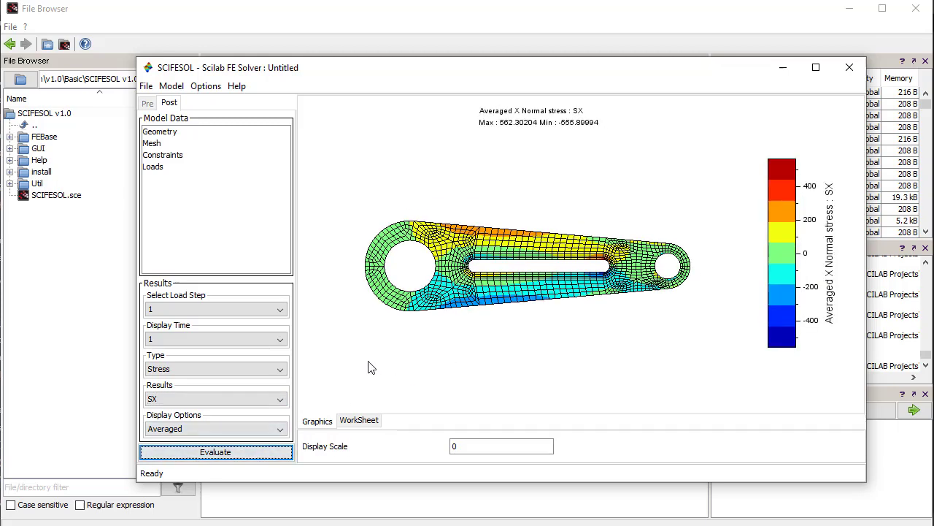
Switch the stress result to EQV to plot von Mises contours (max 575.13499).
click(271, 398)
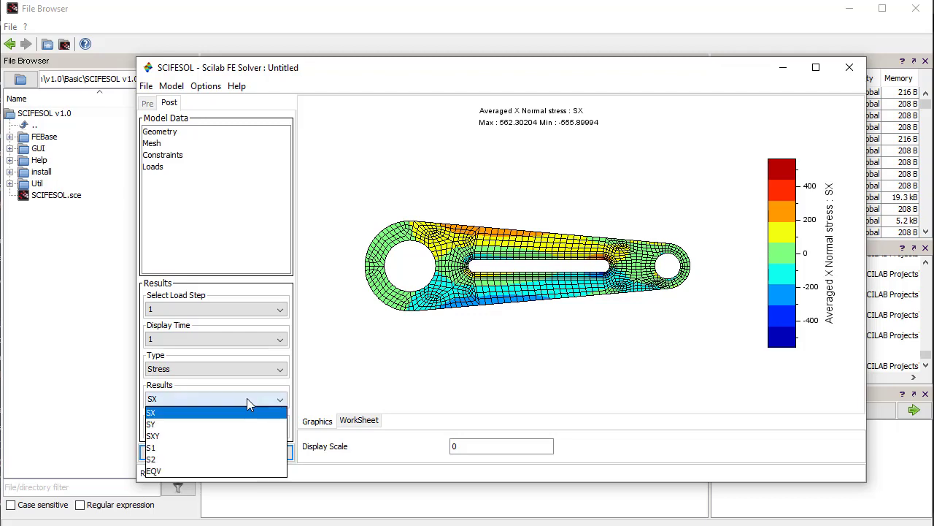
click(203, 470)
click(201, 458)
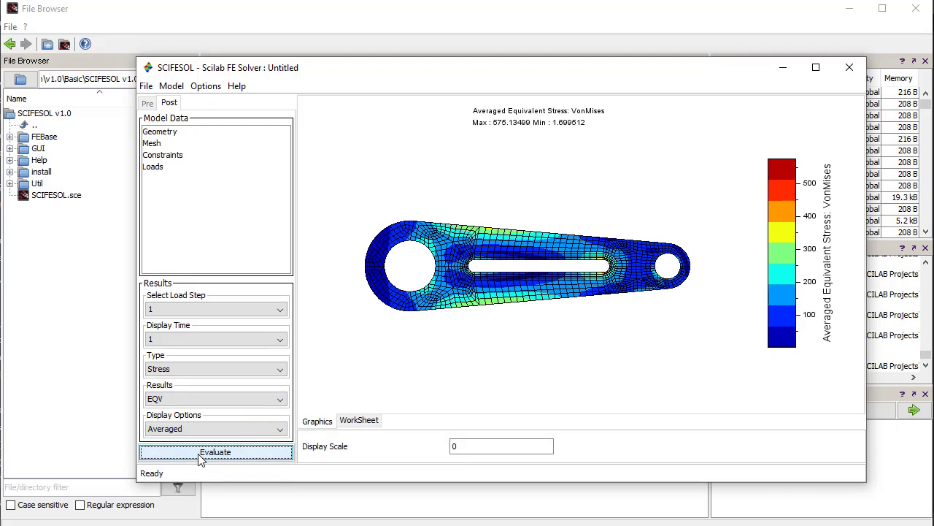
Redraw the von Mises stress plot on the deformed shape with display scale 50.
drag(461, 449, 448, 447)
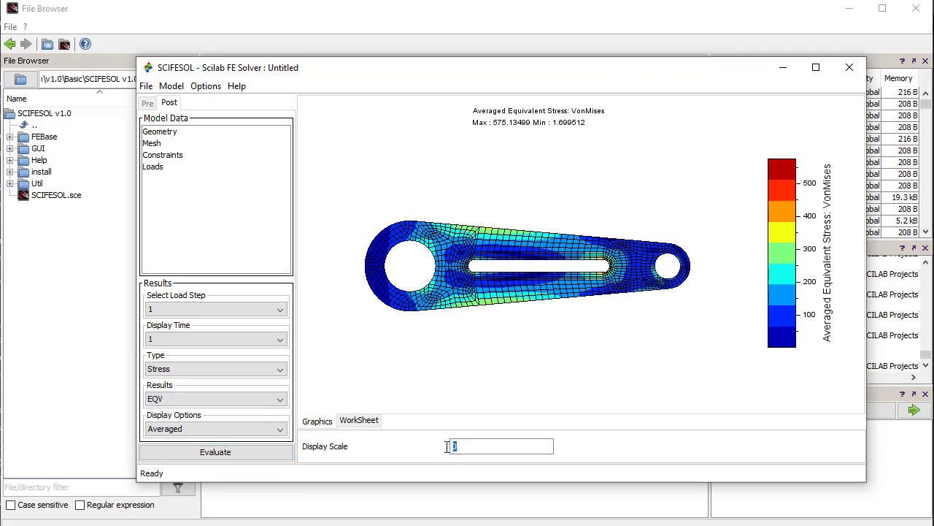
text(50)
click(201, 454)
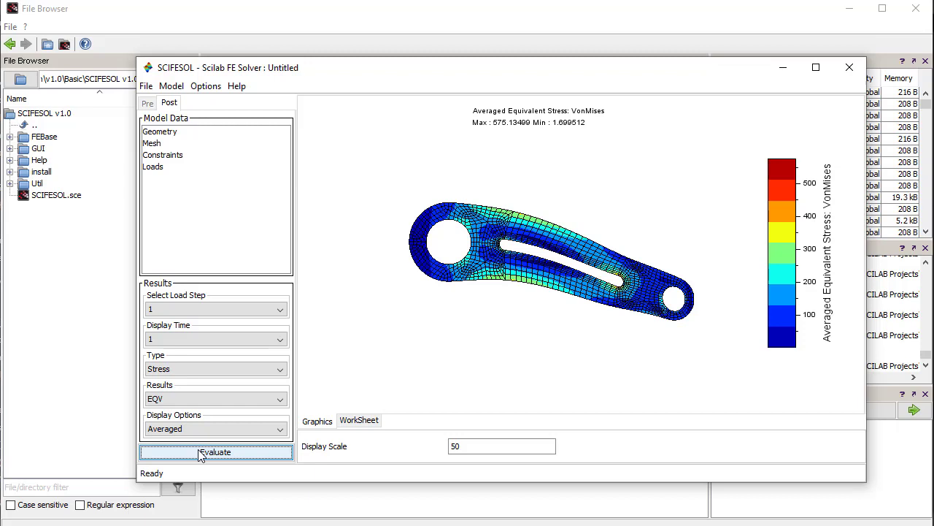
List the per-node Reactions table for the torque arm.
click(209, 370)
click(194, 395)
click(198, 404)
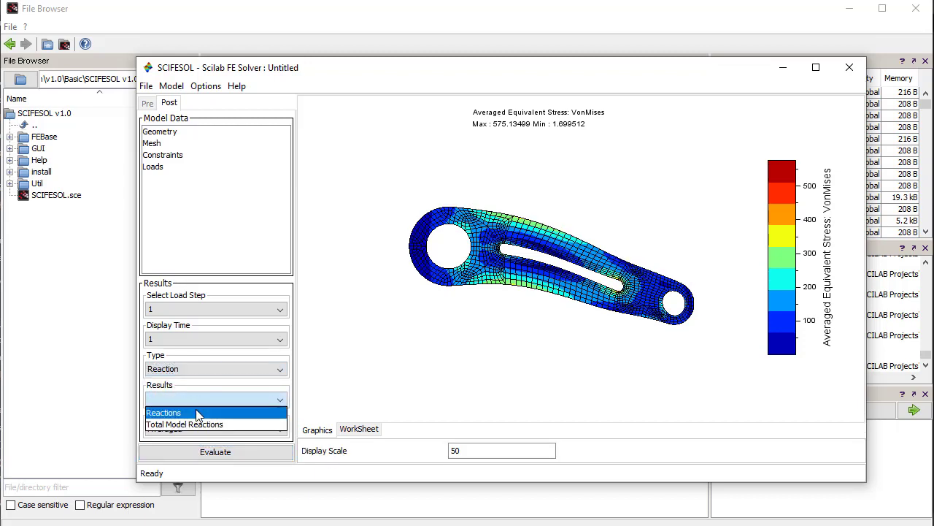
click(199, 411)
click(219, 455)
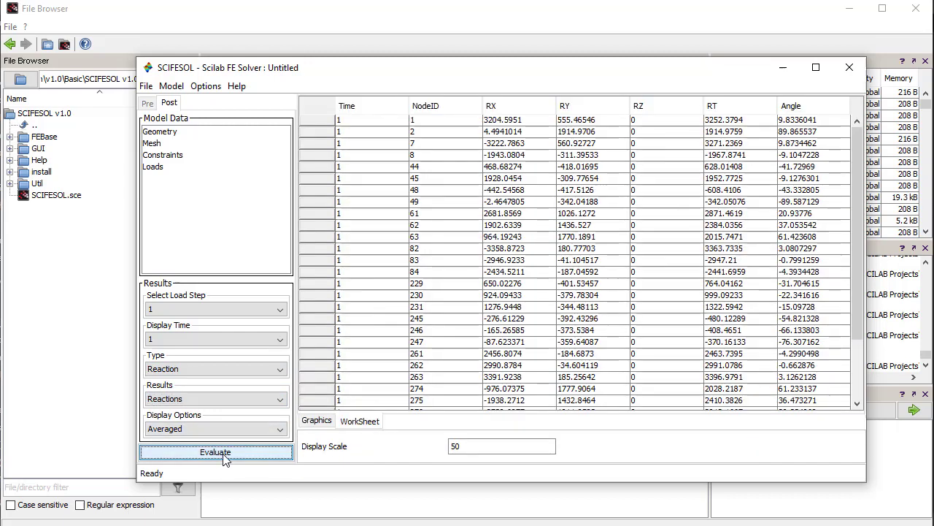
Show the Total Model Reactions table (RY 5000.01, RT 5000.01) and select its row.
click(212, 399)
click(203, 424)
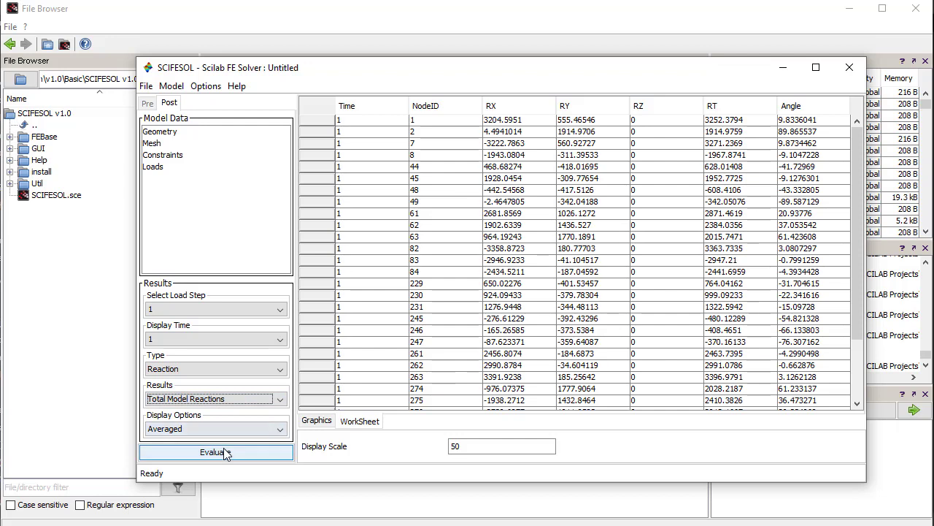
click(225, 452)
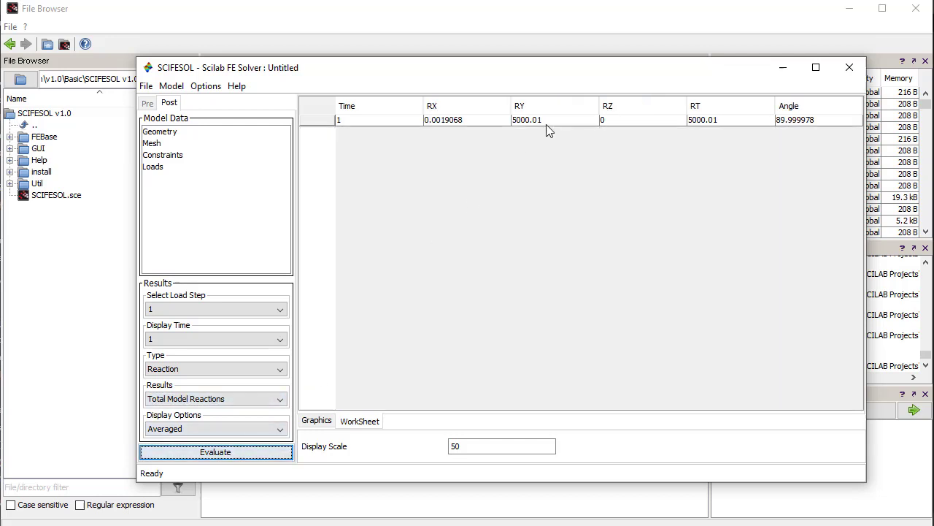
click(547, 122)
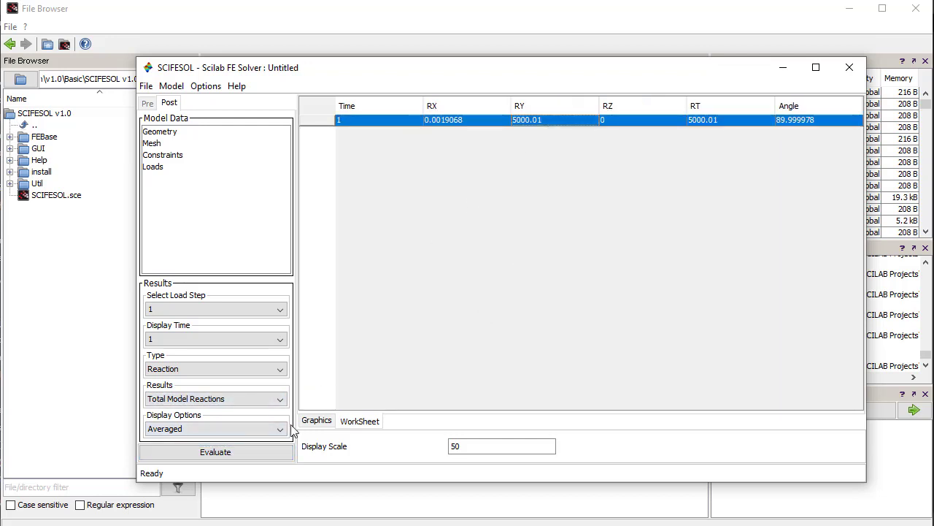